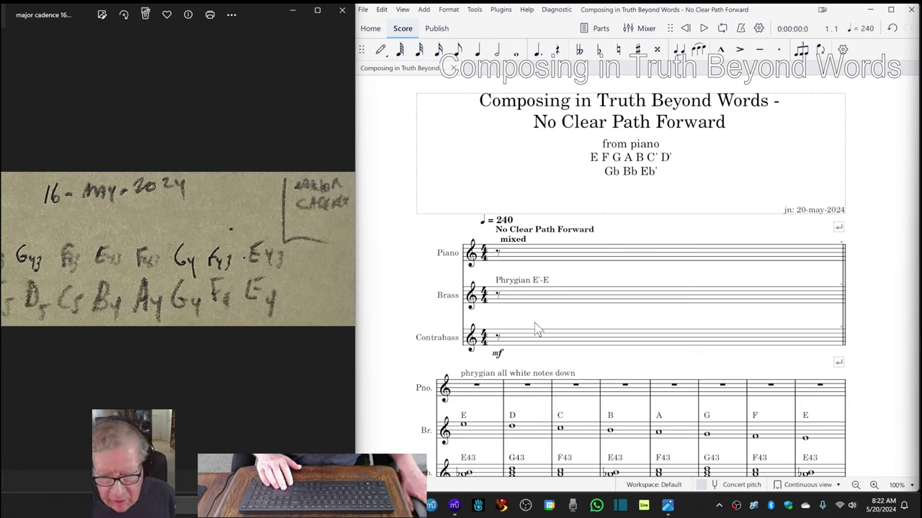
- Play the opening bars of No Clear Path Forward, rewind, then select the log entry title in B8
left_click(560, 270)
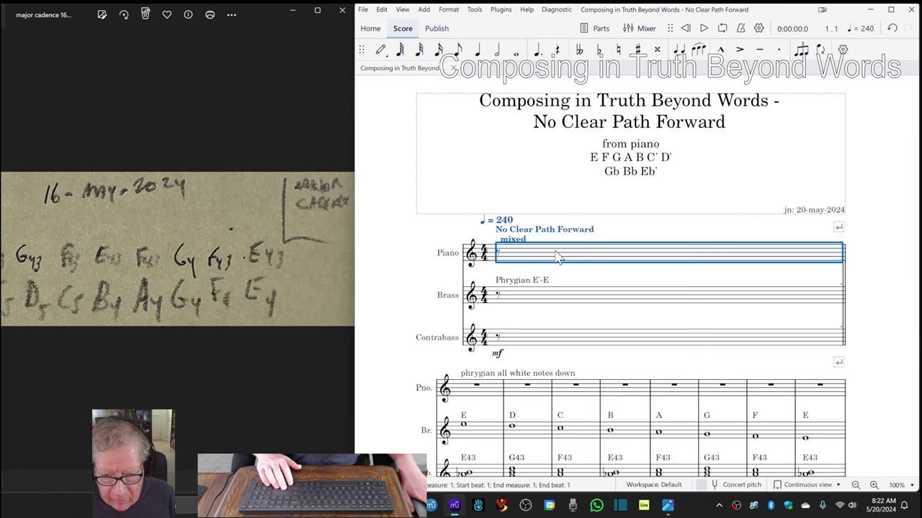
left_click(427, 281)
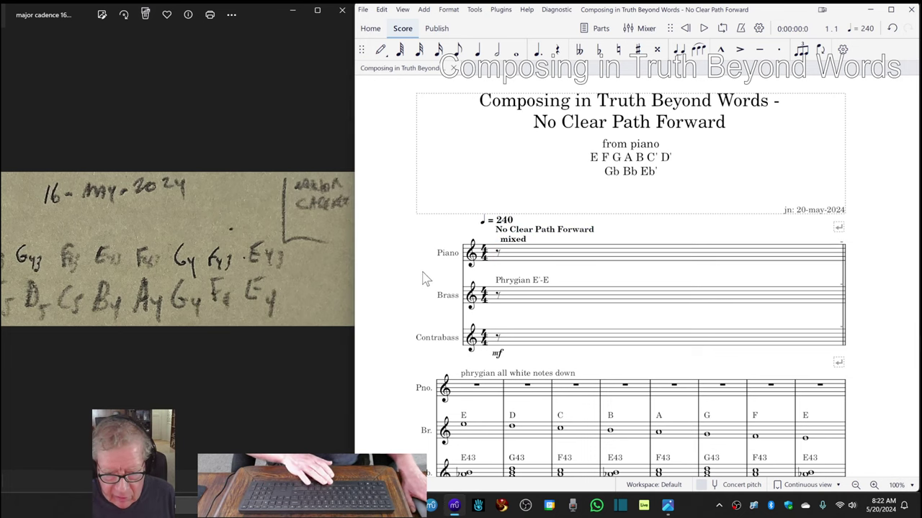
key("space")
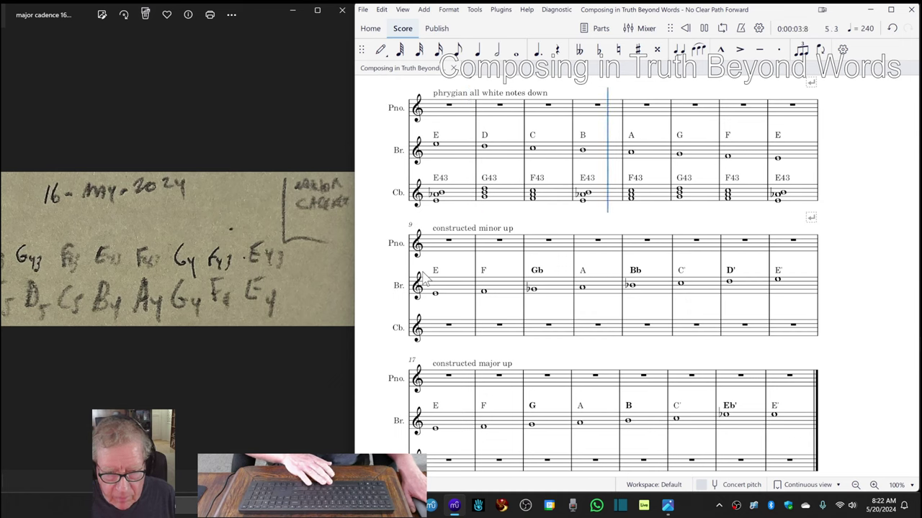
key("space")
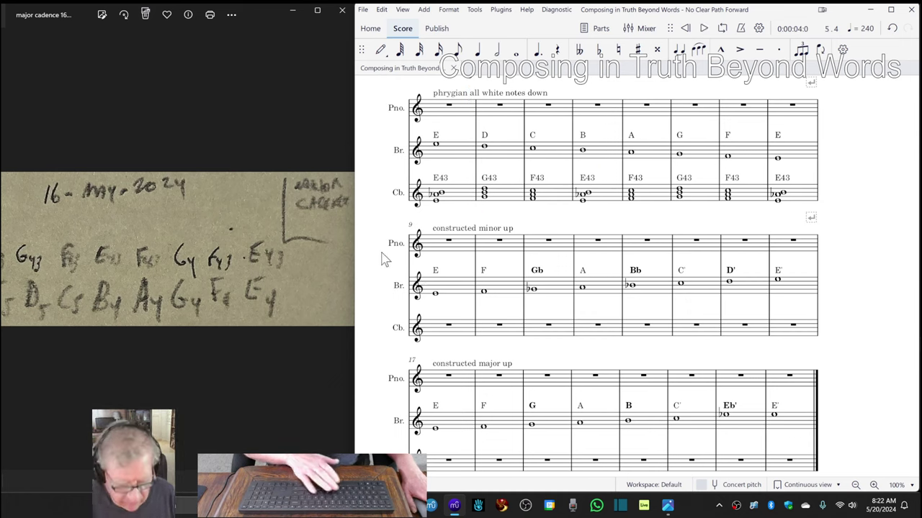
key("Home")
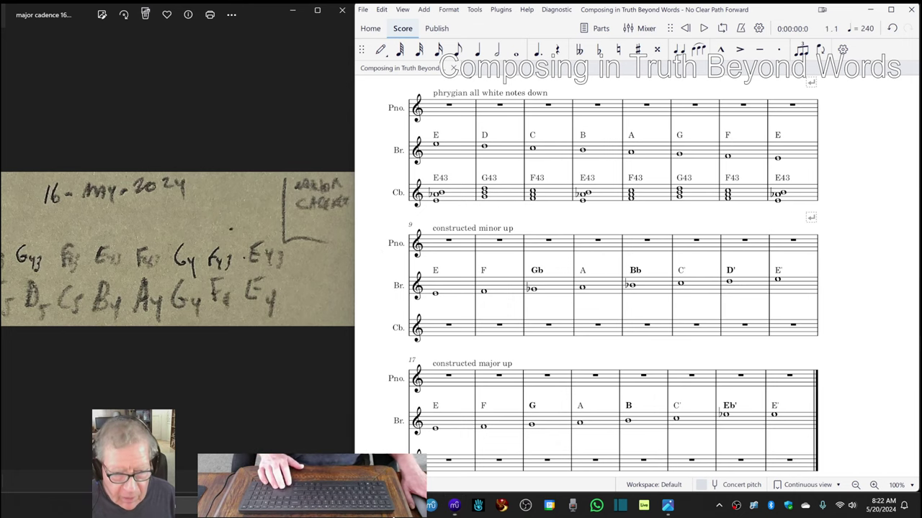
key("alt+Tab")
left_click(81, 216)
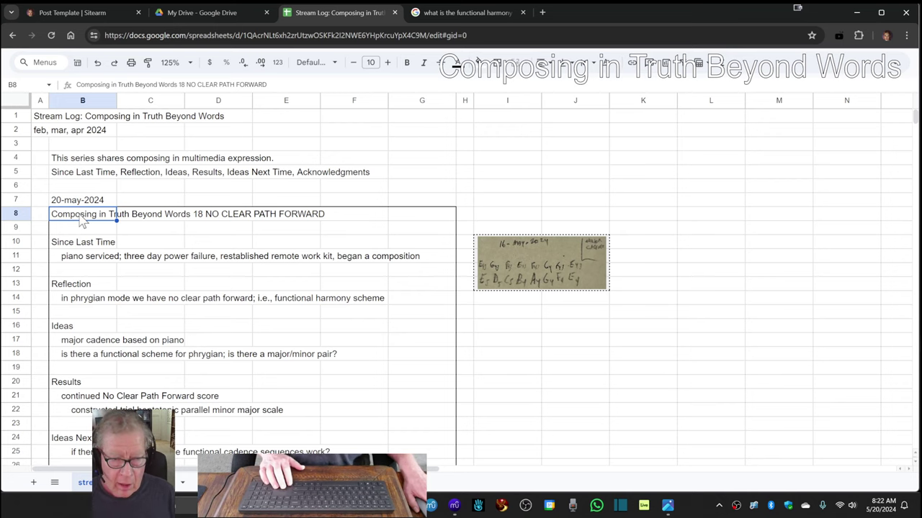
- Read the Since Last Time note in B11 and the Reflection in B14, then switch to the cadence photo
left_click(69, 259)
scroll(70, 262, "down", 1)
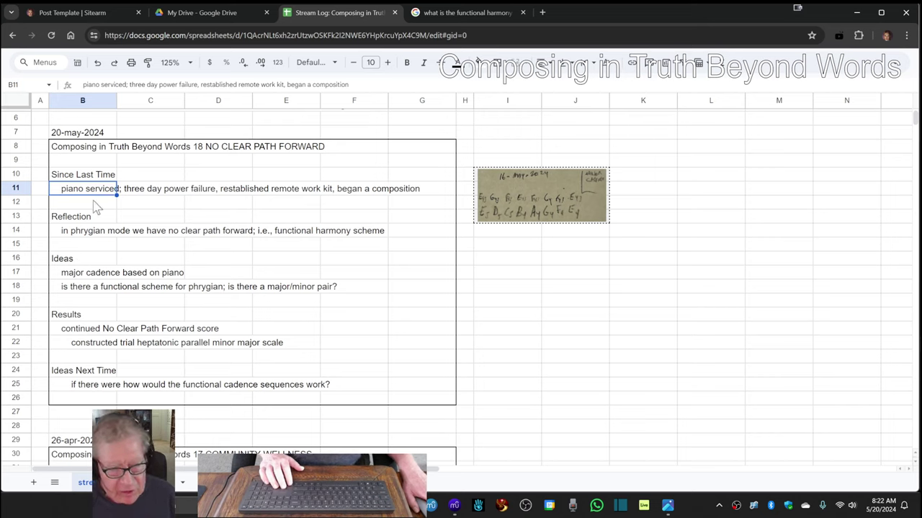
left_click(76, 238)
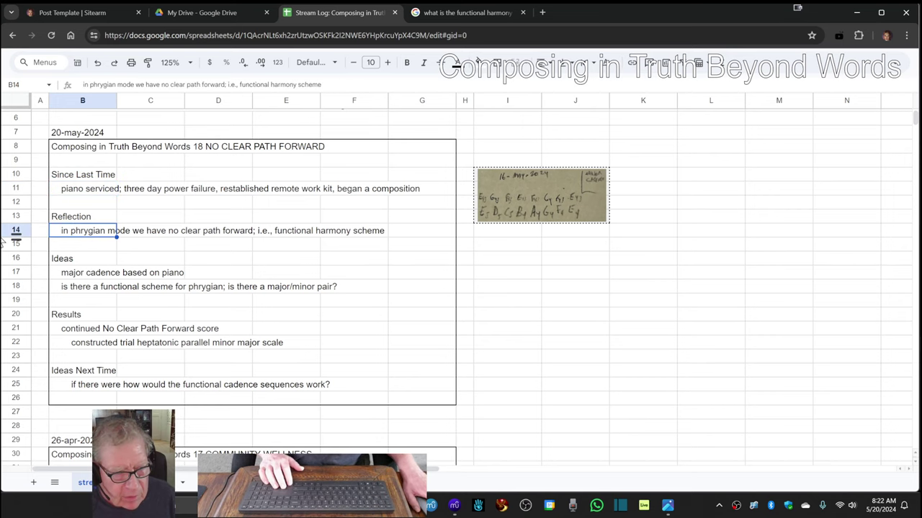
key("alt+Tab")
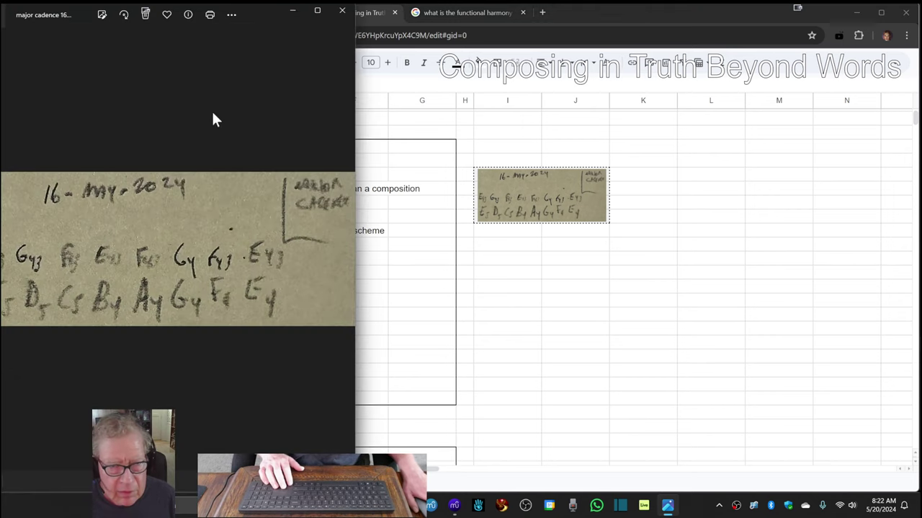
- Maximize the handwritten major cadence photo, then minimize Photos to reveal the stream log
left_click(316, 10)
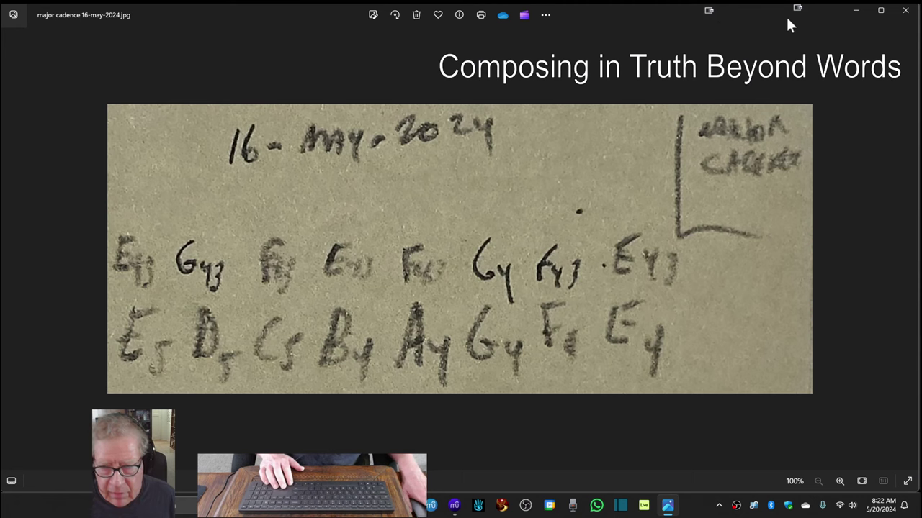
left_click(855, 11)
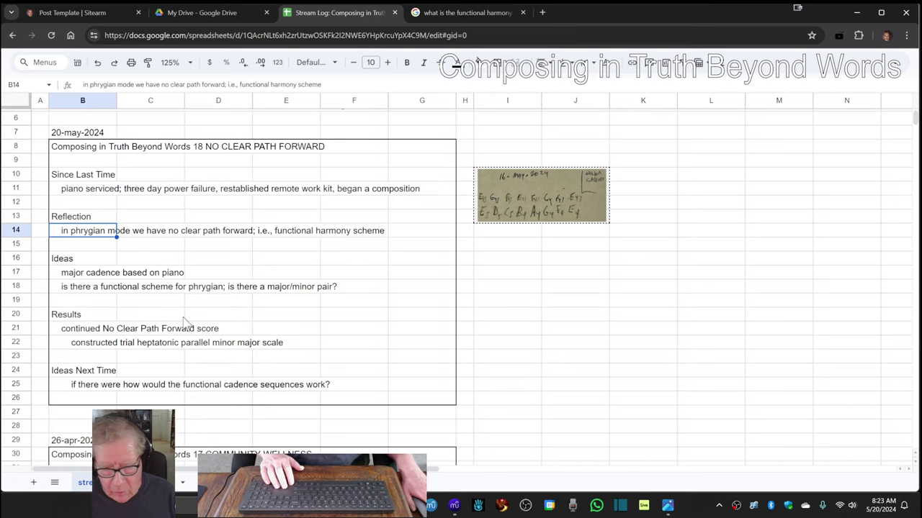
- Bring MuseScore up maximized with the piano keyboard shown and the last chord's top note selected
left_click(454, 505)
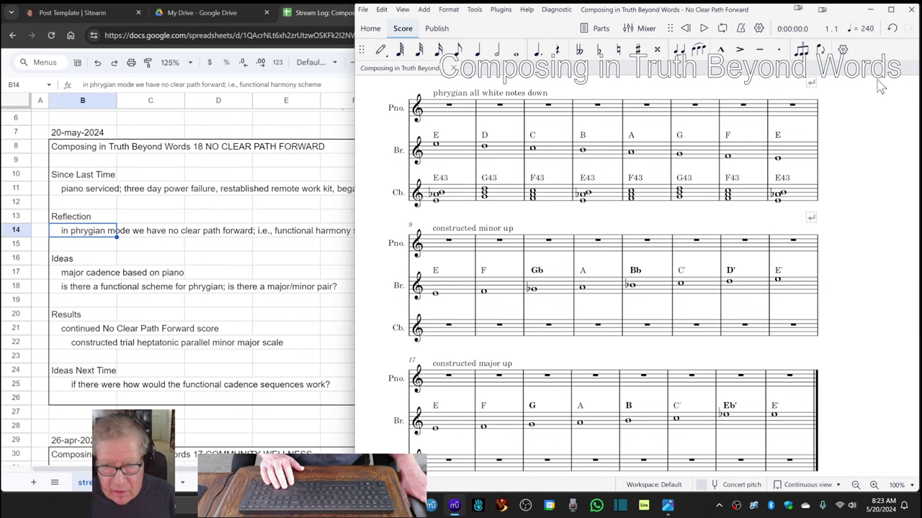
left_click(890, 10)
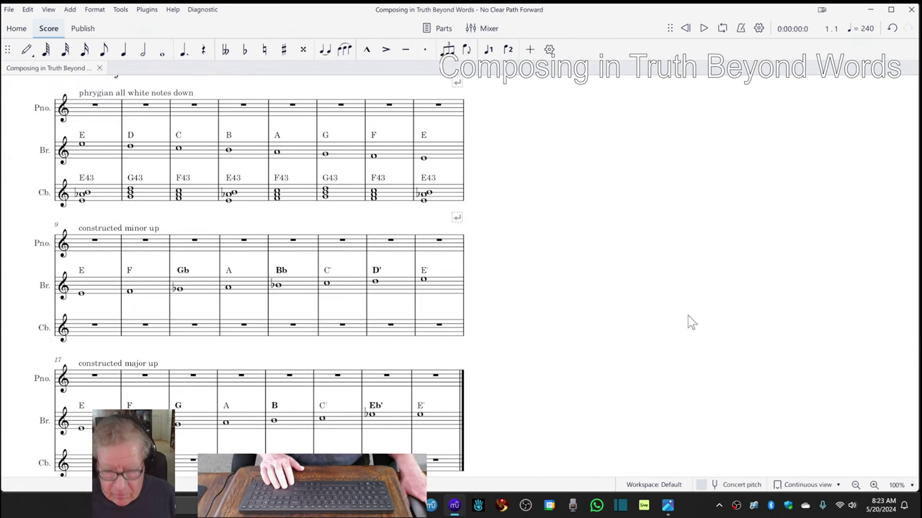
key("p")
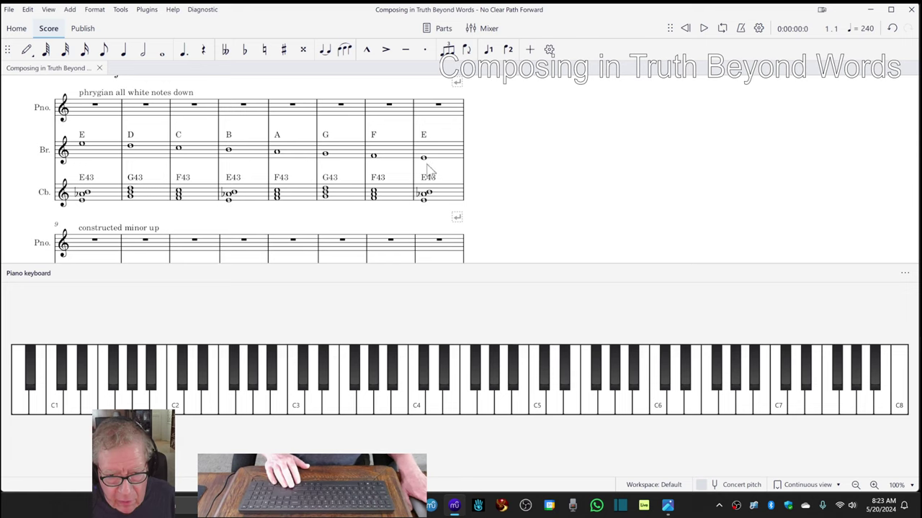
left_click(428, 194)
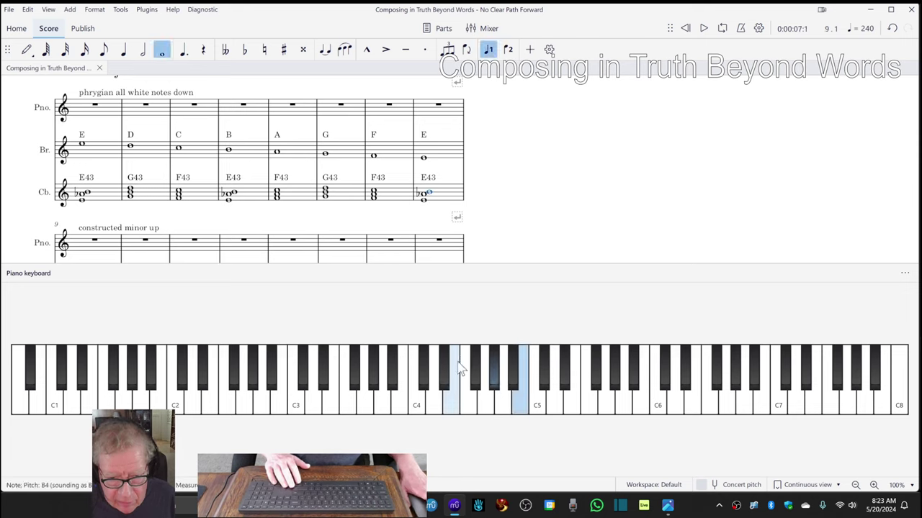
- Sound E4, F4, G4, A4, B4, C5, D5, E5 on the keyboard, then return to the log
left_click(453, 403)
left_click(472, 408)
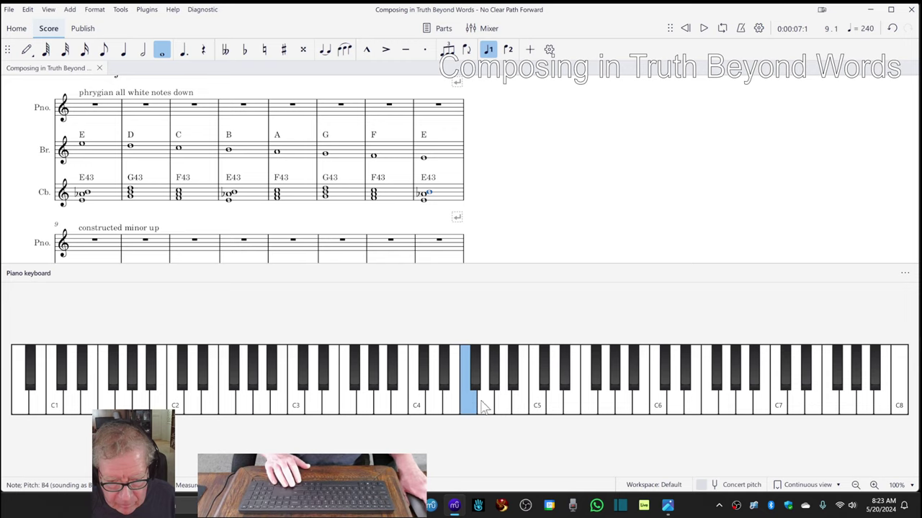
left_click(490, 409)
left_click(508, 409)
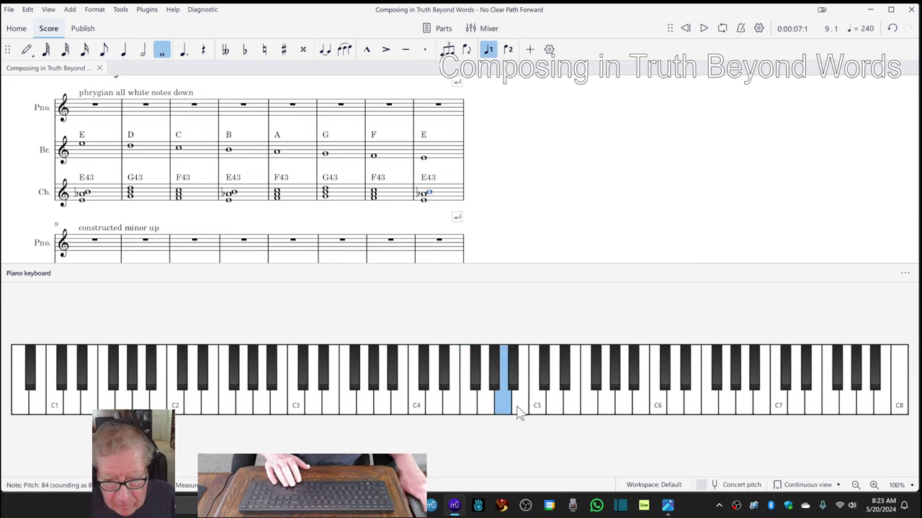
left_click(523, 409)
left_click(541, 409)
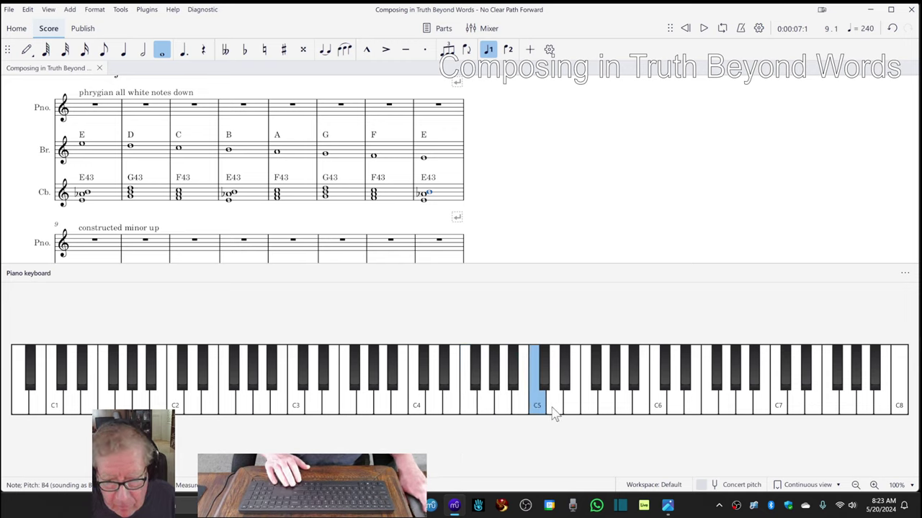
left_click(558, 410)
left_click(576, 414)
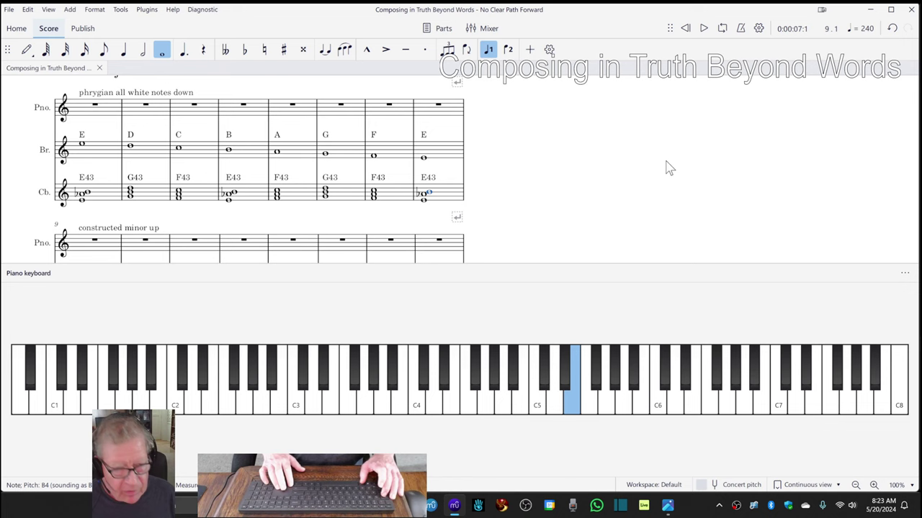
key("alt+Tab")
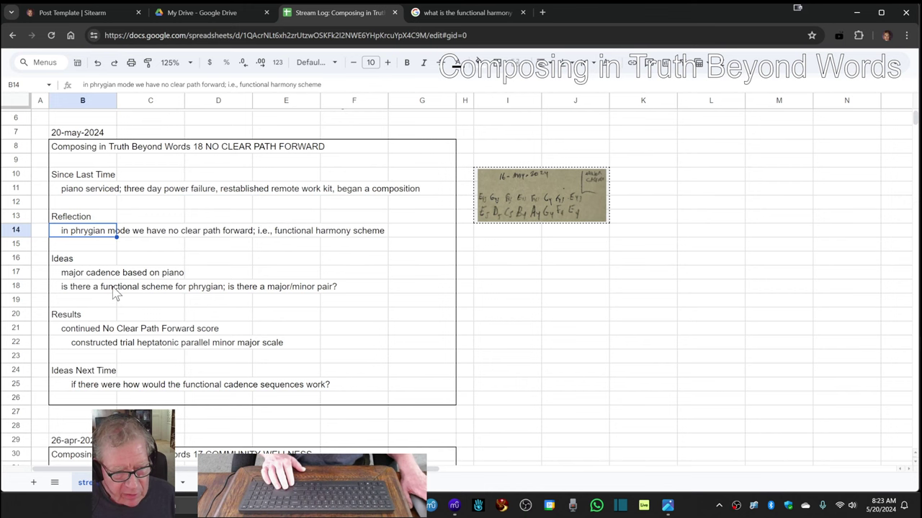
- On the phrygian scales sheet, check the E, F, G, A and B note headings in row 6
key("ctrl+shift+Page_Down")
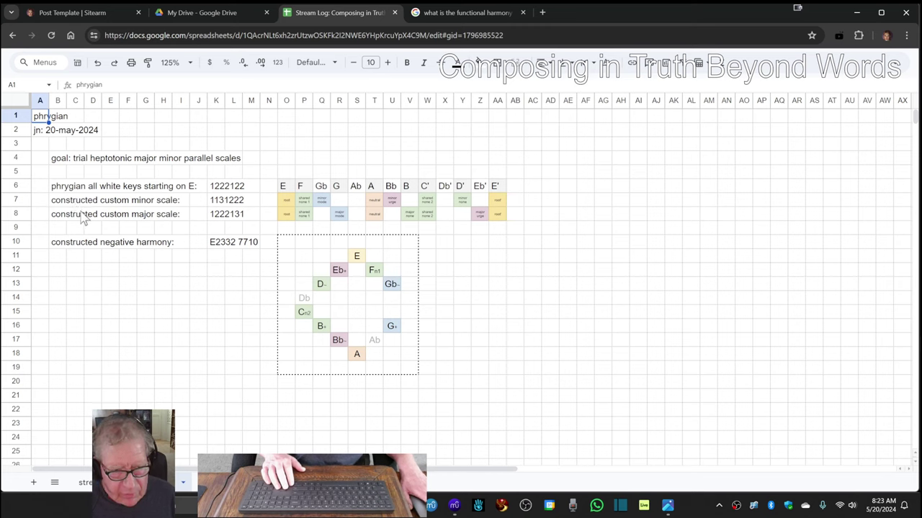
left_click(288, 188)
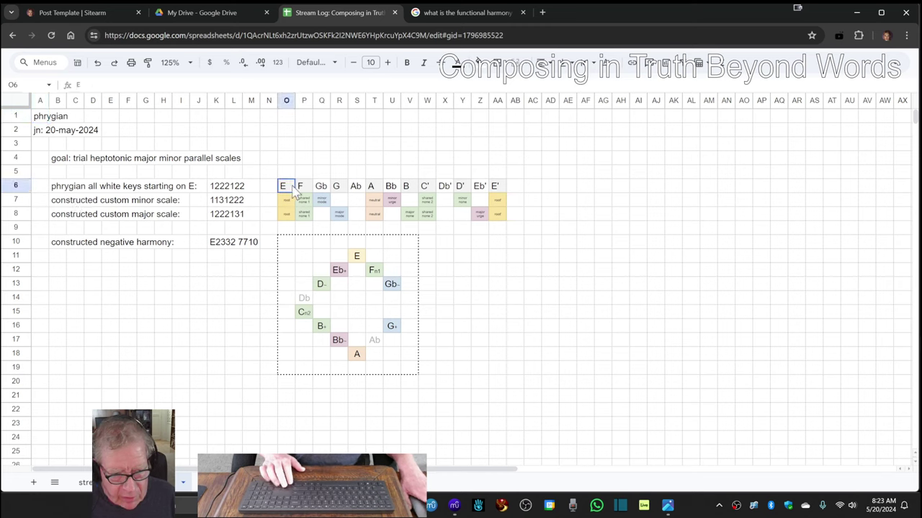
left_click(303, 189)
left_click(338, 189)
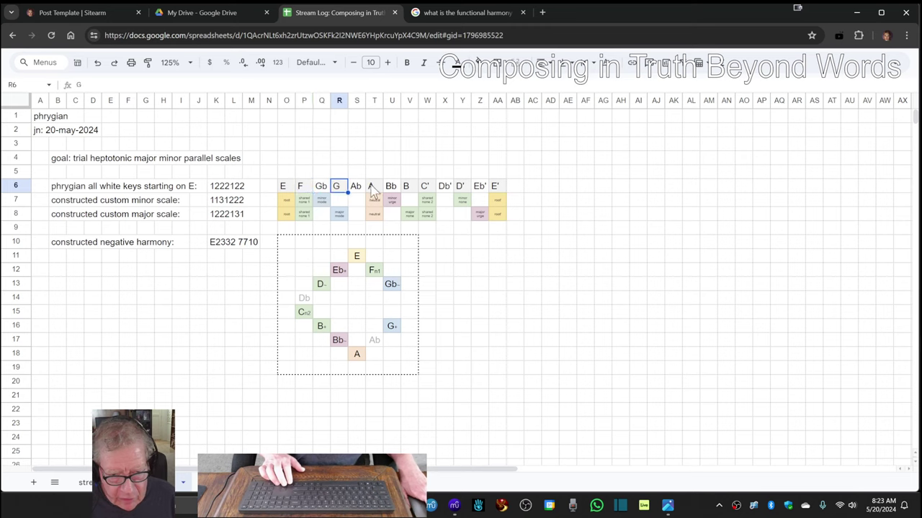
left_click(371, 189)
left_click(407, 189)
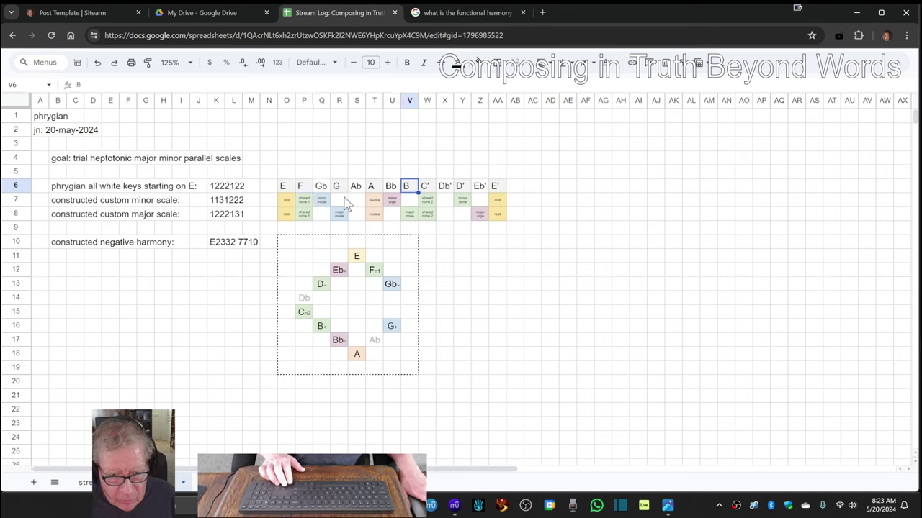
- Inspect the custom minor-scale notes and the major-scale note under Eb', then bring MuseScore forward
left_click(322, 200)
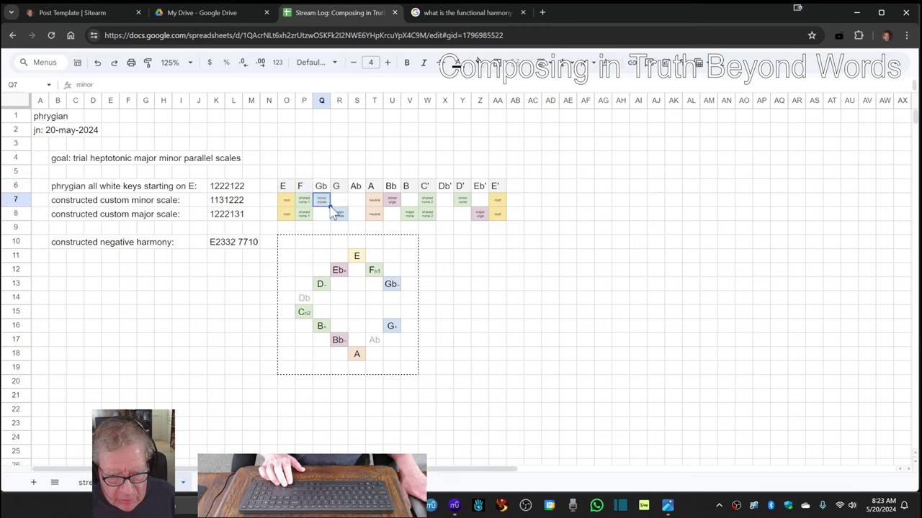
left_click(389, 201)
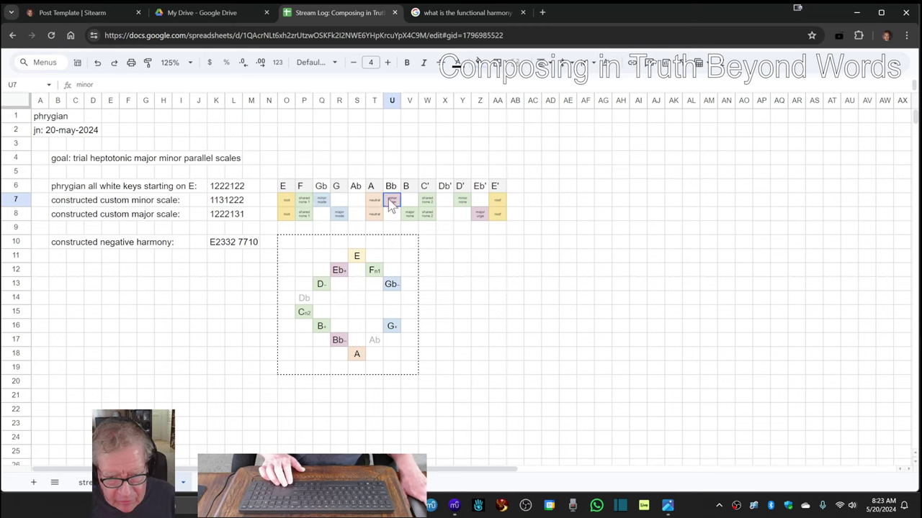
left_click(478, 216)
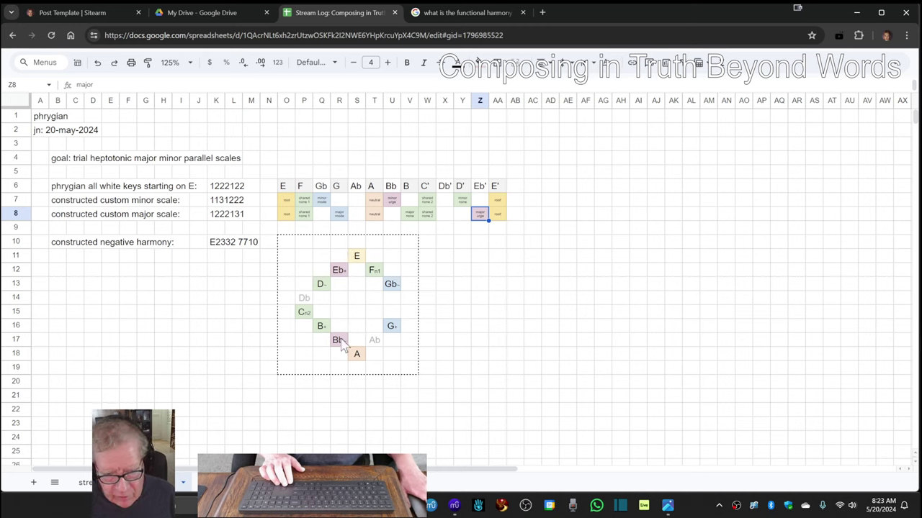
left_click(455, 509)
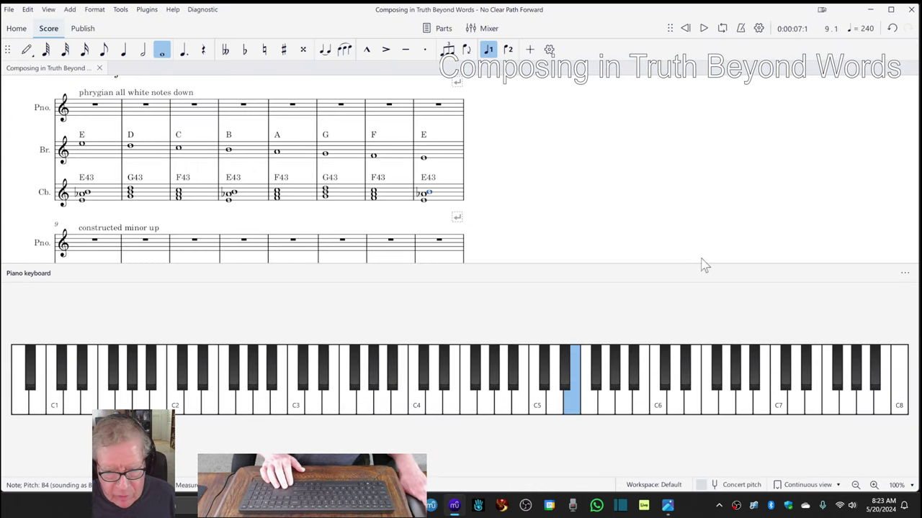
- Hide the piano keyboard and switch the score to Continuous view (horizontal)
key("p")
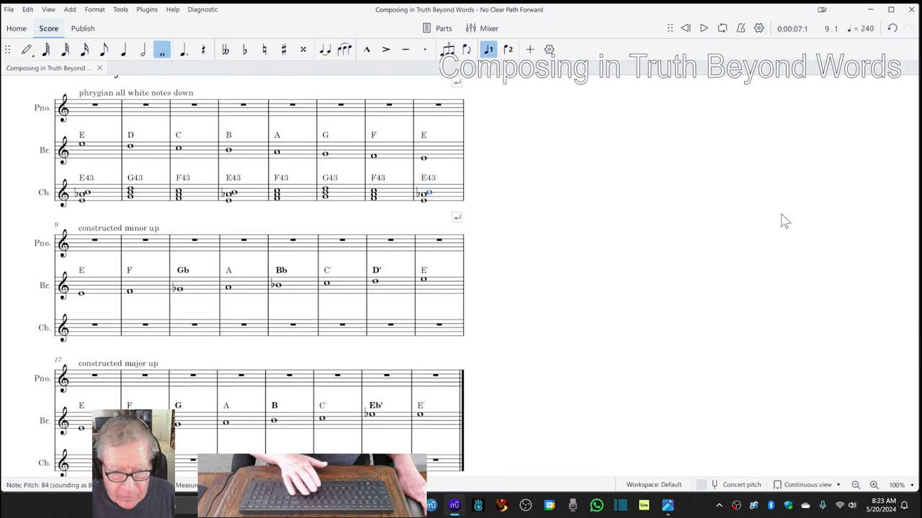
left_click(808, 486)
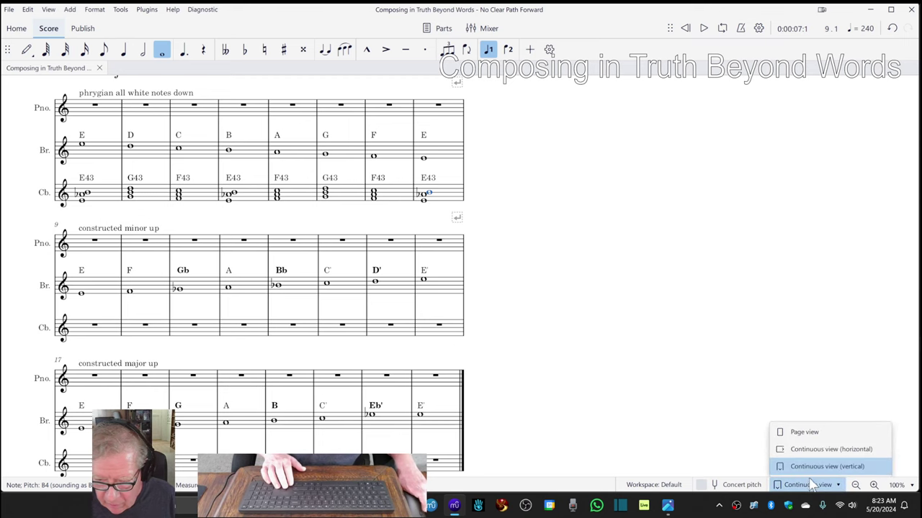
left_click(810, 448)
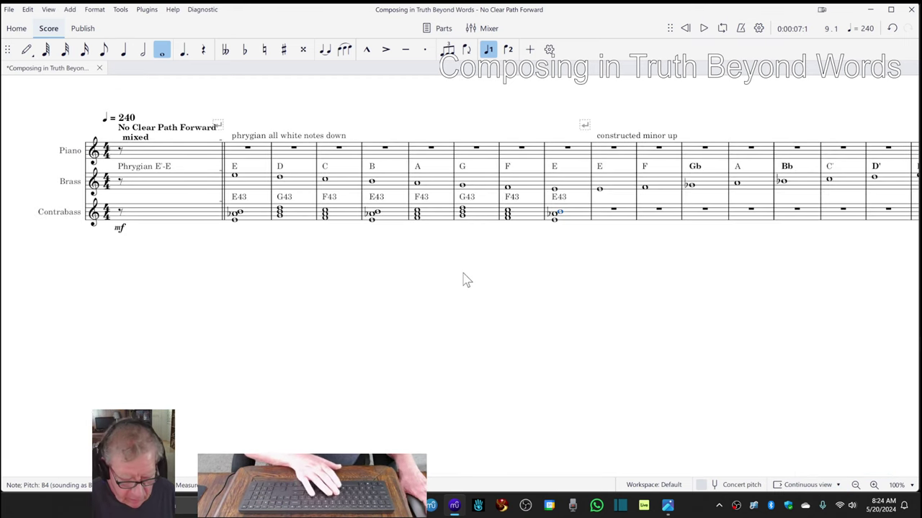
- Play the score from the beginning, then jump back to its start
key("Home")
key("Escape")
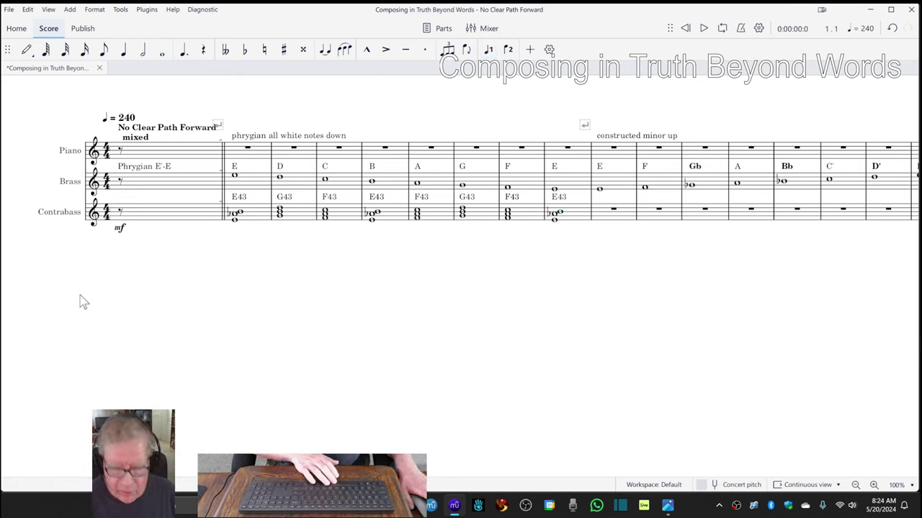
key("space")
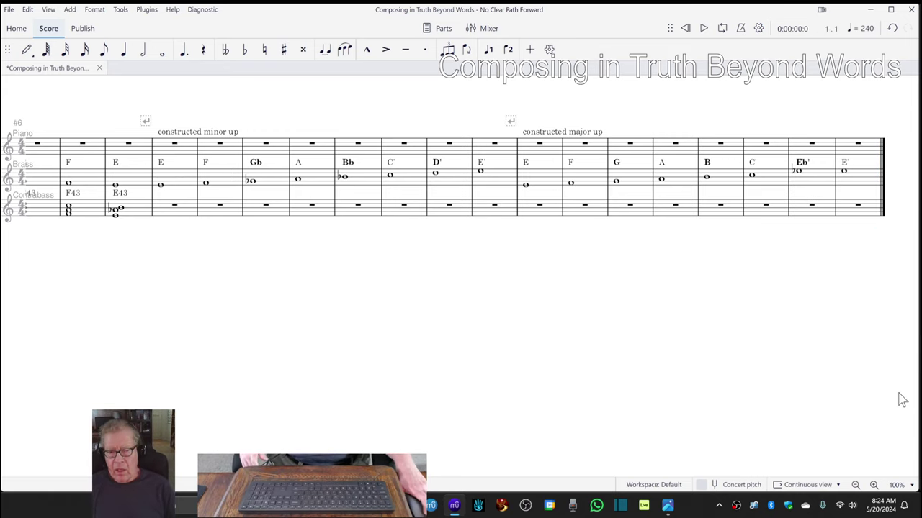
key("ctrl+Home")
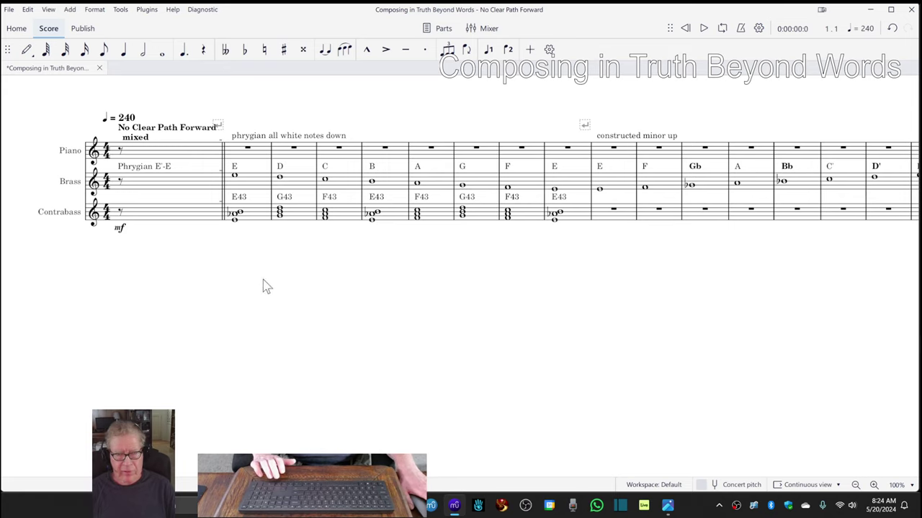
- Play the 'phrygian all white notes down' passage to measure 10, then return to Google Sheets
left_click(186, 223)
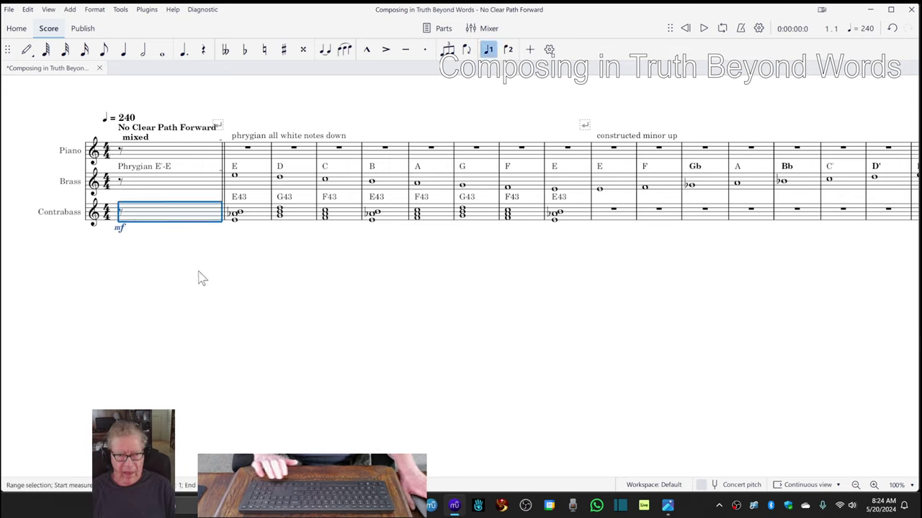
key("Escape")
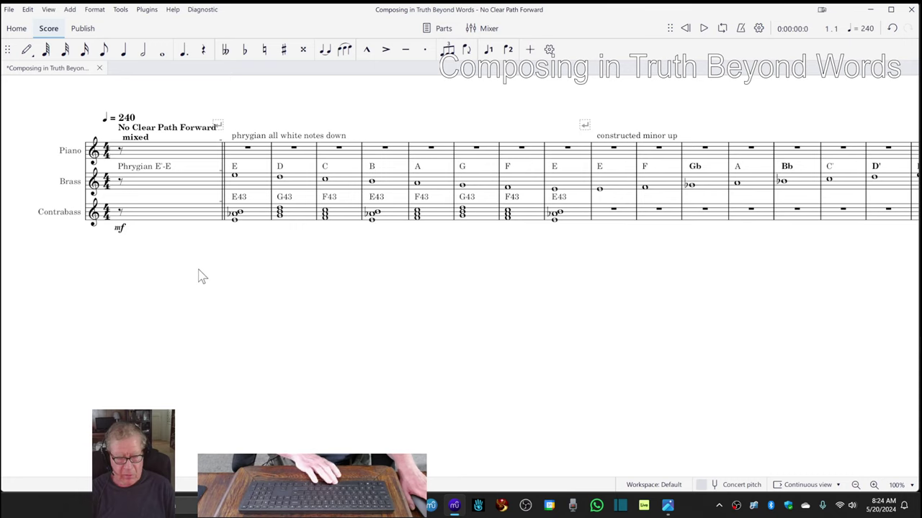
key("space")
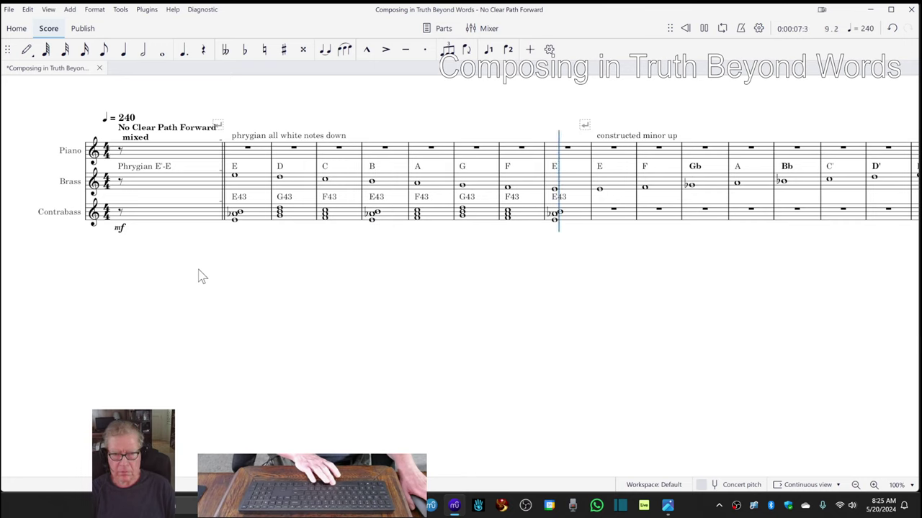
key("space")
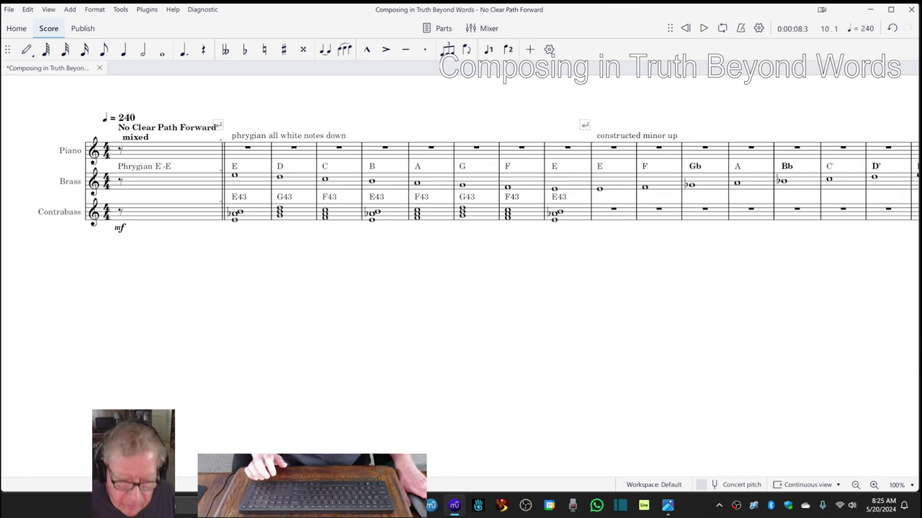
key("alt+Tab")
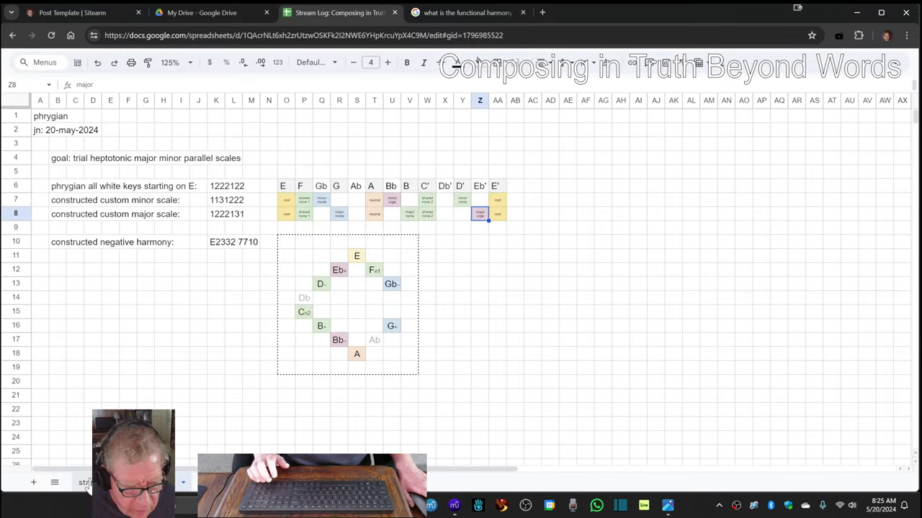
- Read the major cadence idea, the phrygian functional-scheme question and the next-time idea, then return to MuseScore
left_click(86, 484)
left_click(69, 277)
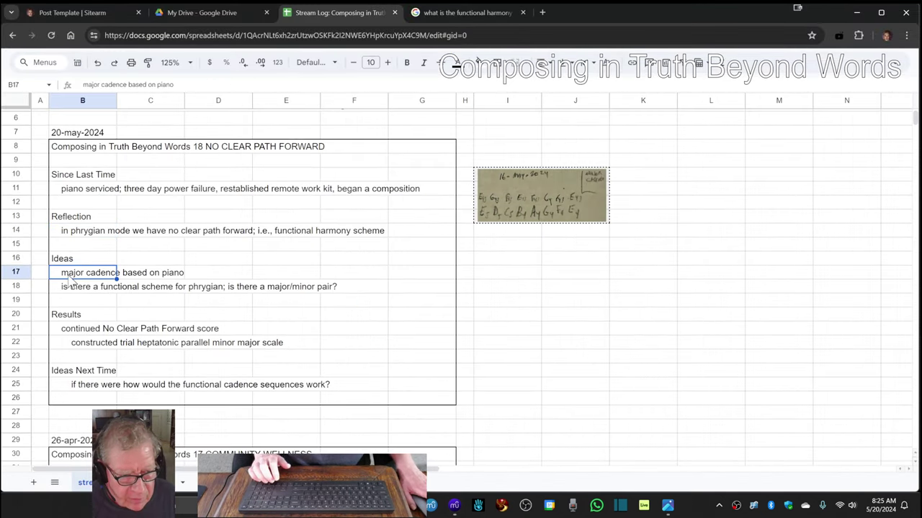
left_click(71, 290)
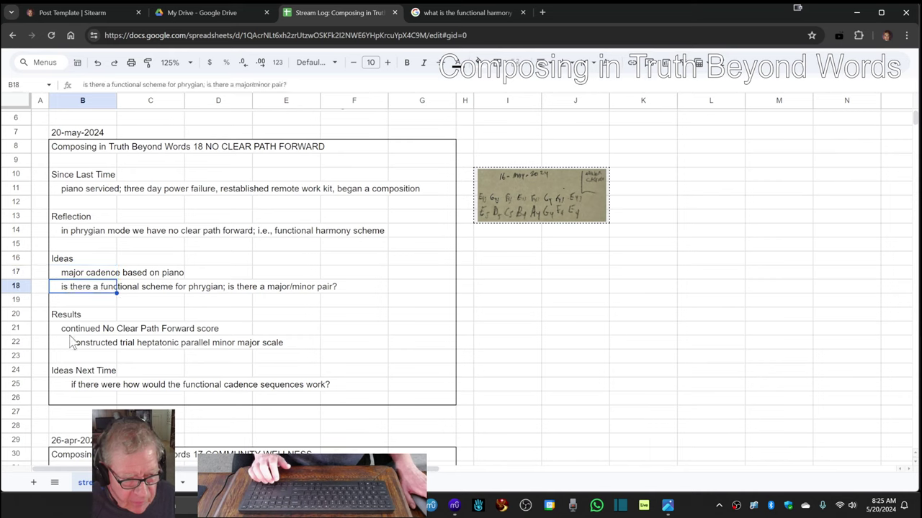
left_click(72, 388)
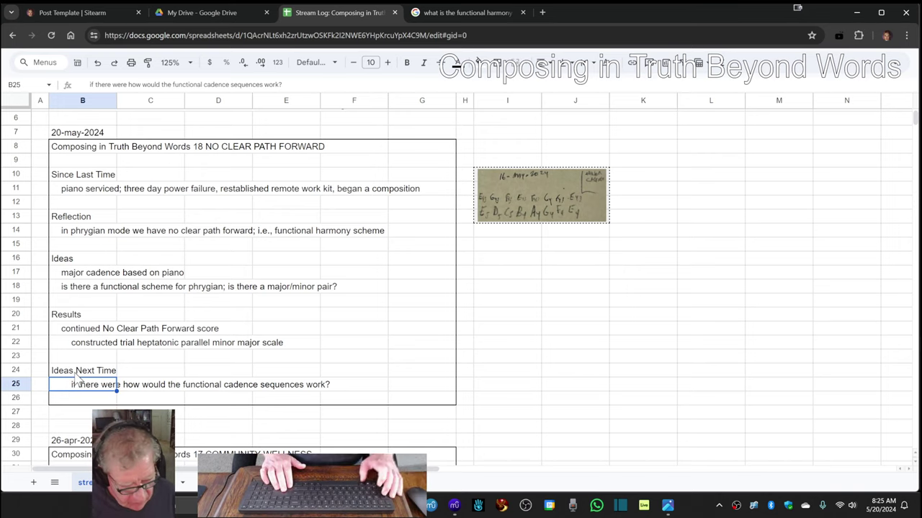
key("alt+Tab")
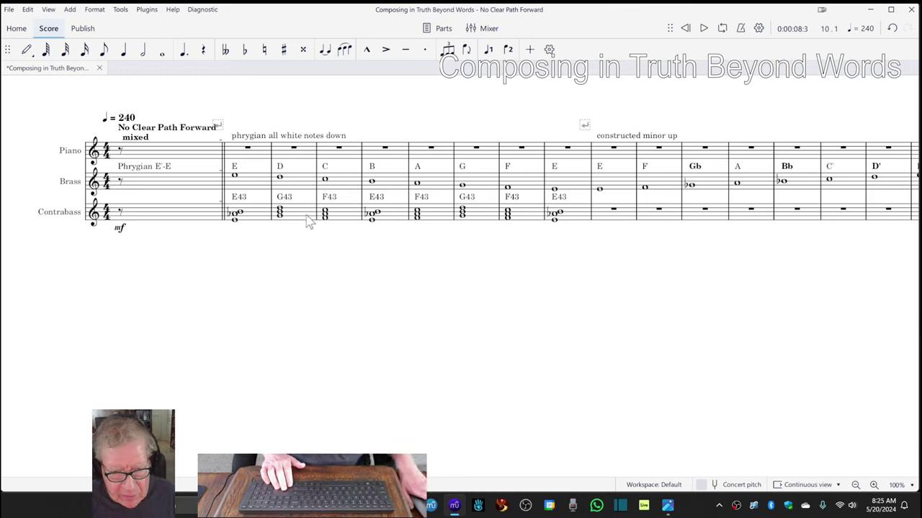
left_click(340, 223)
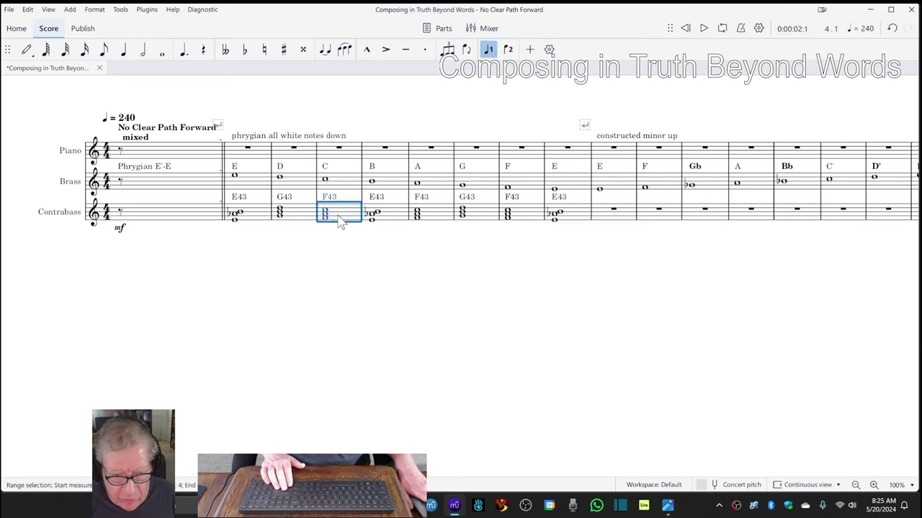
left_click(399, 223)
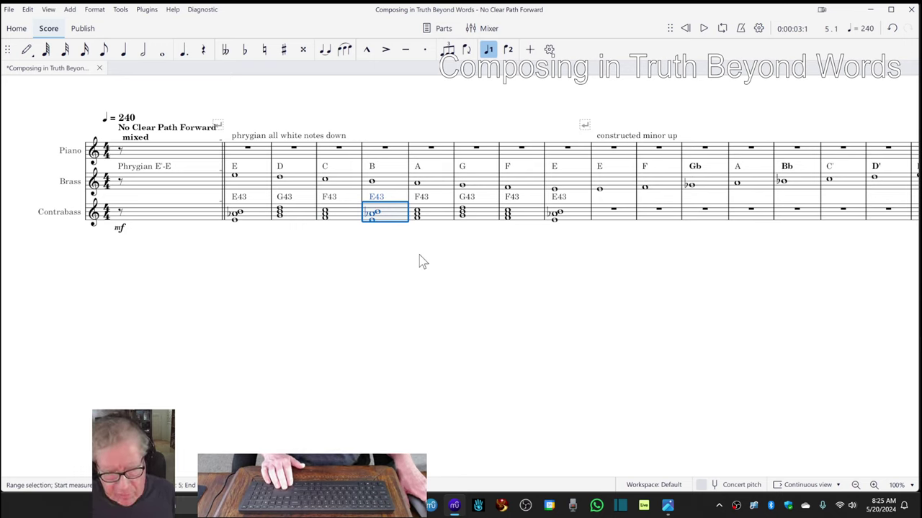
left_click(152, 183)
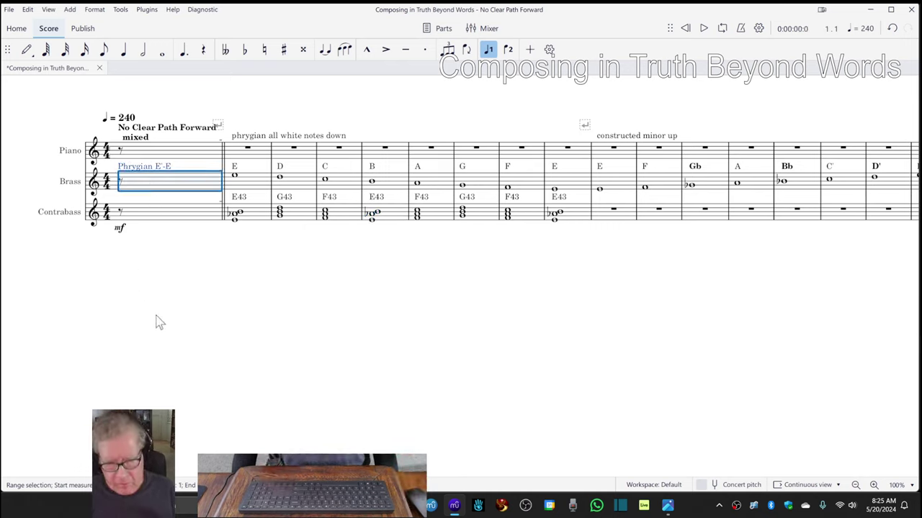
- Switch from MuseScore back to the Google Sheets log showing the 20-may-2024 entry
key("alt+Tab")
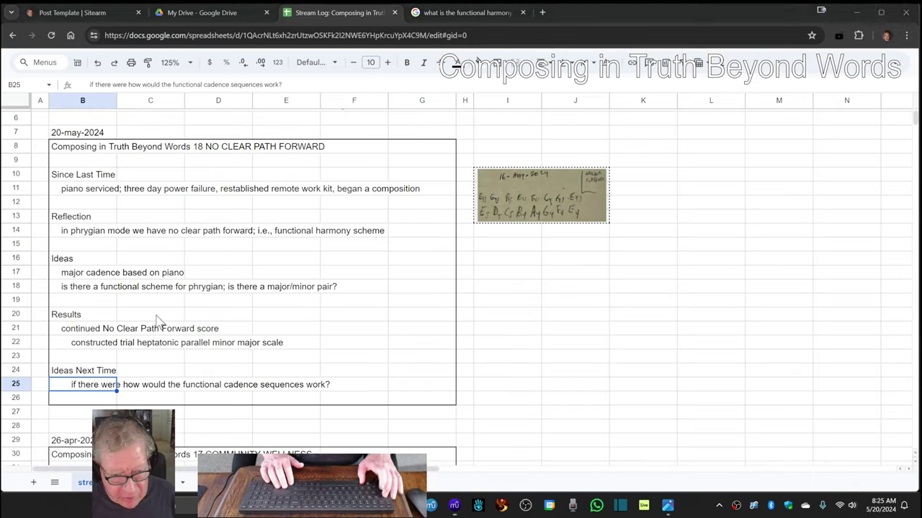